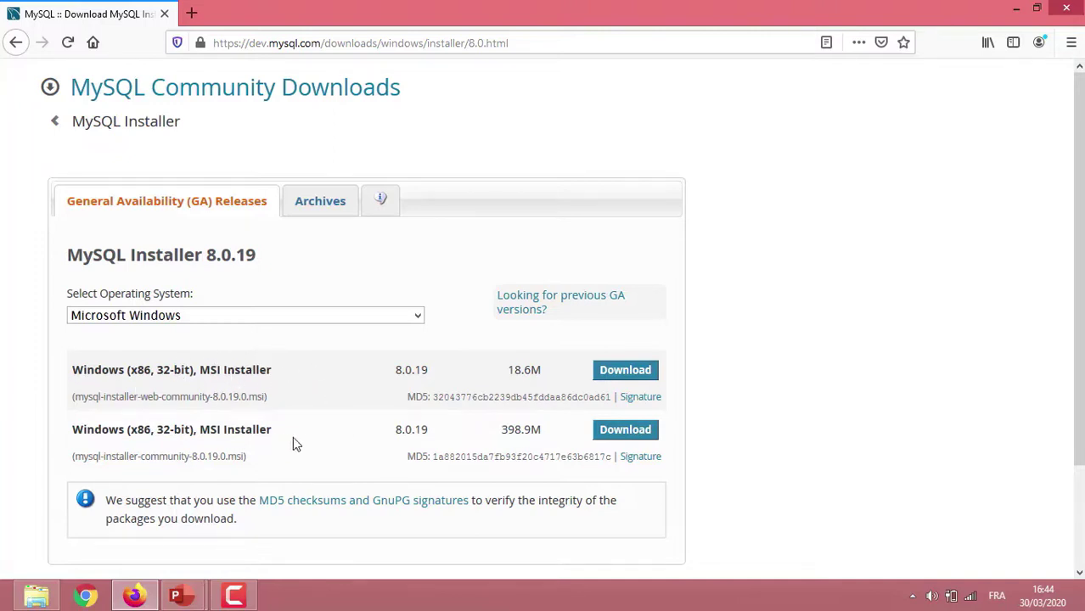
Request the 398.9M MSI installer without signing in, cancel saving it, and minimize Firefox.
left_click(626, 430)
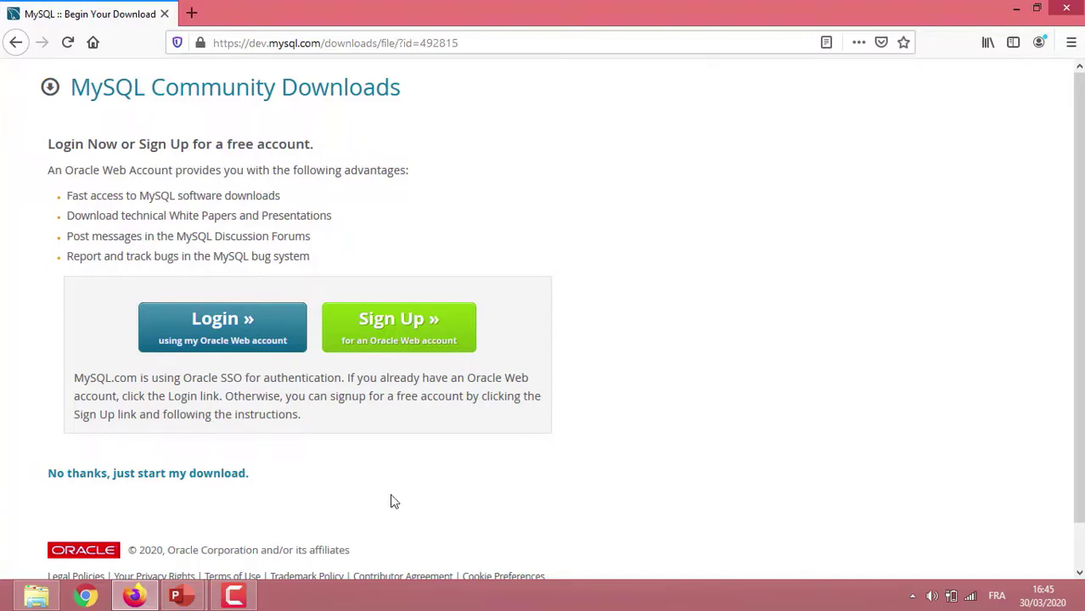
left_click(107, 481)
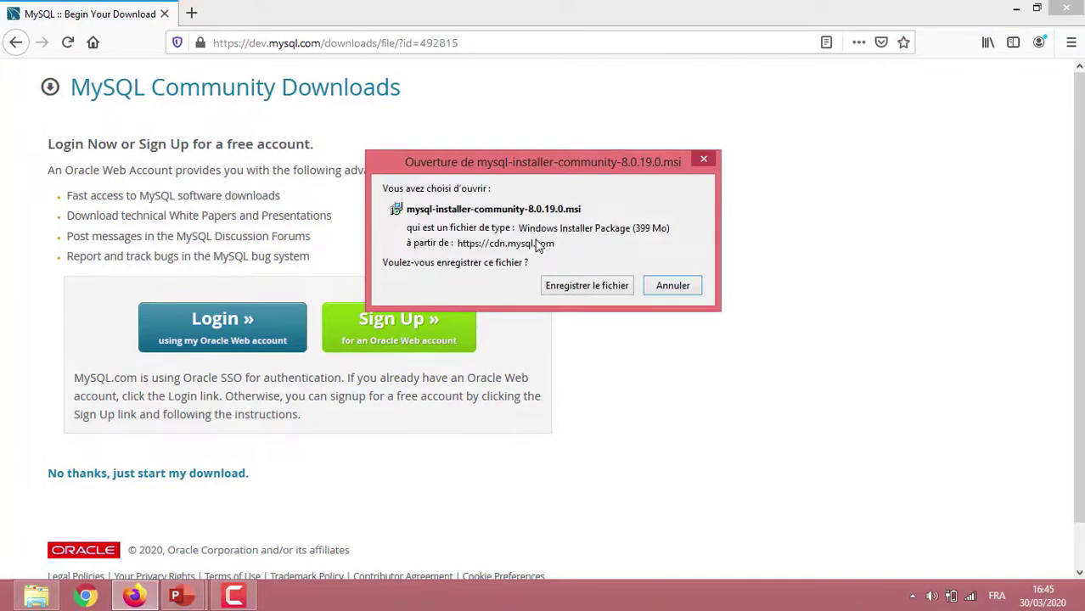
left_click(669, 288)
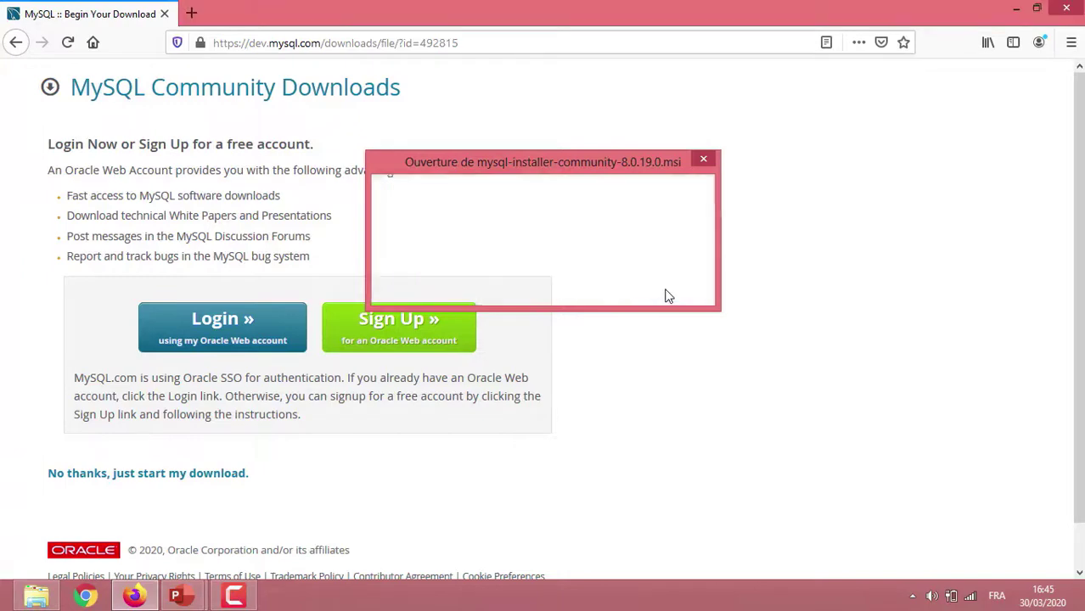
left_click(1001, 17)
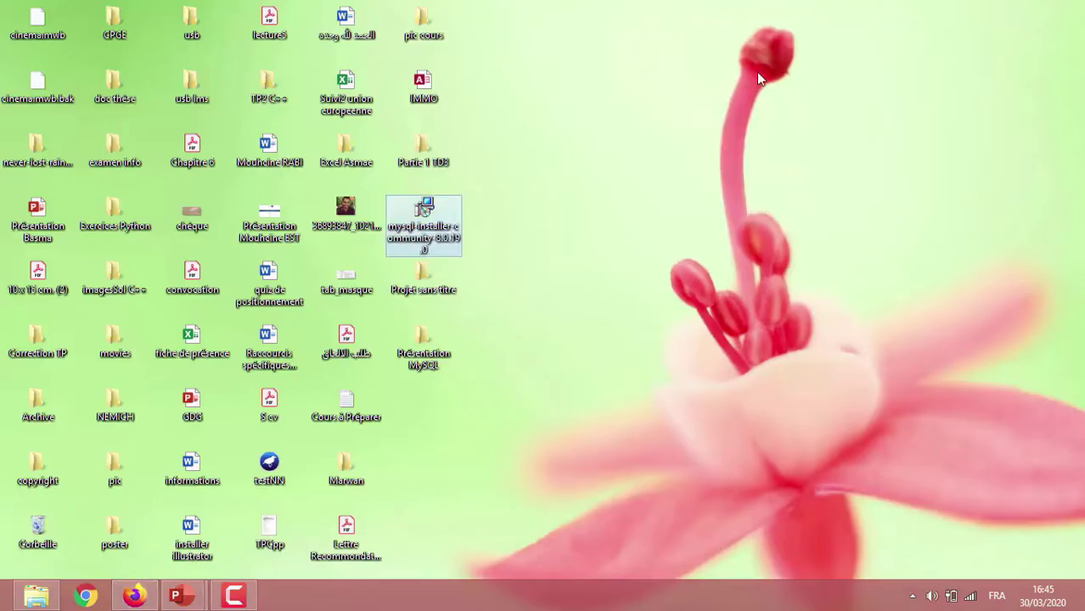
Launch the mysql-installer-community-8.0.19.0 package from the desktop.
left_click(437, 244)
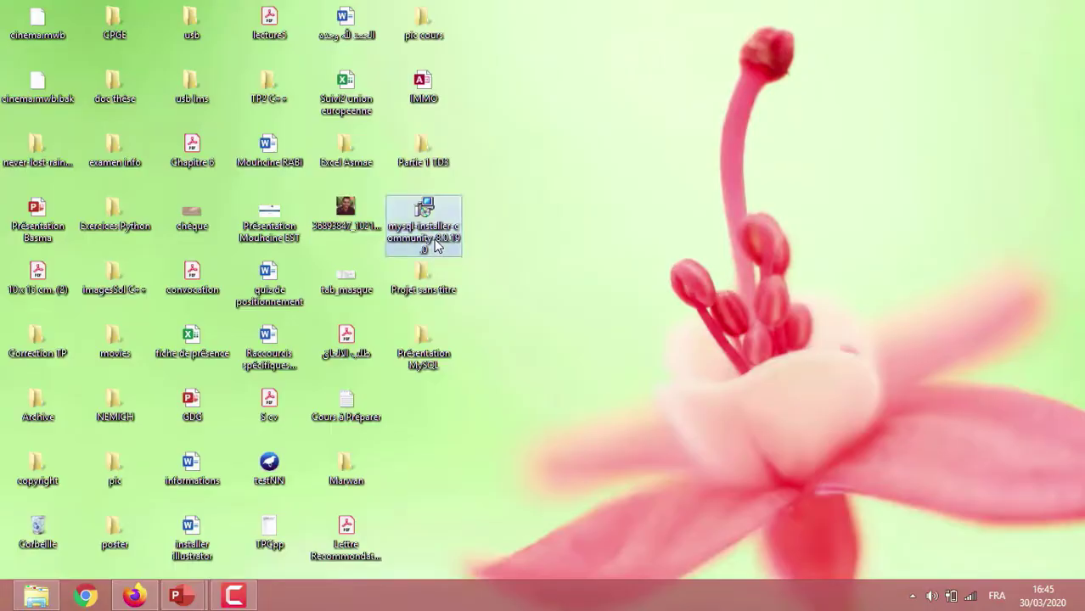
double_click(437, 244)
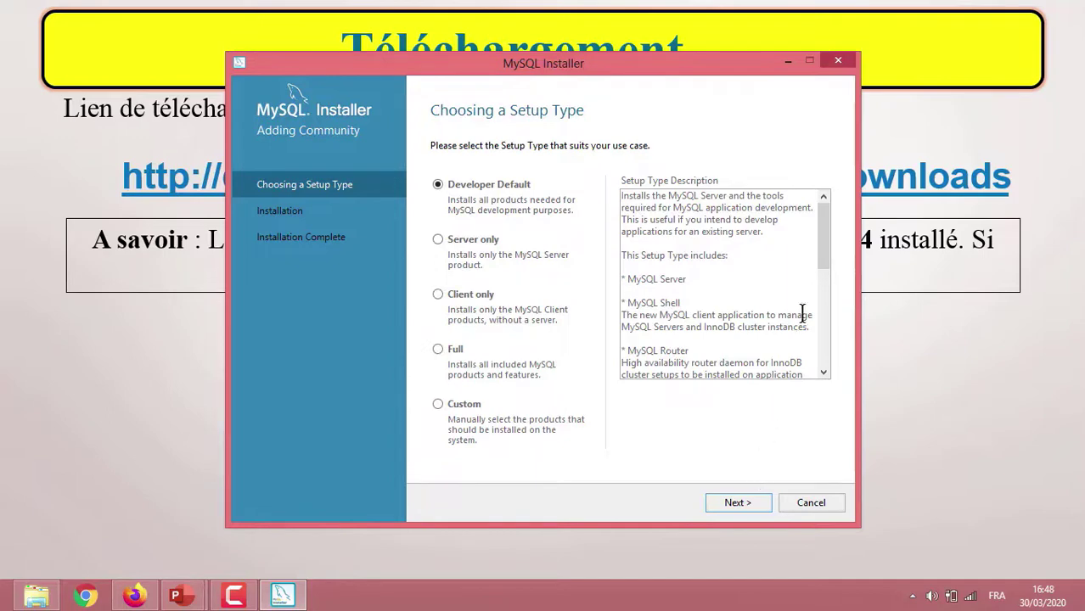
Accept the Developer Default setup type and proceed despite the unmet requirements warning.
left_click(736, 503)
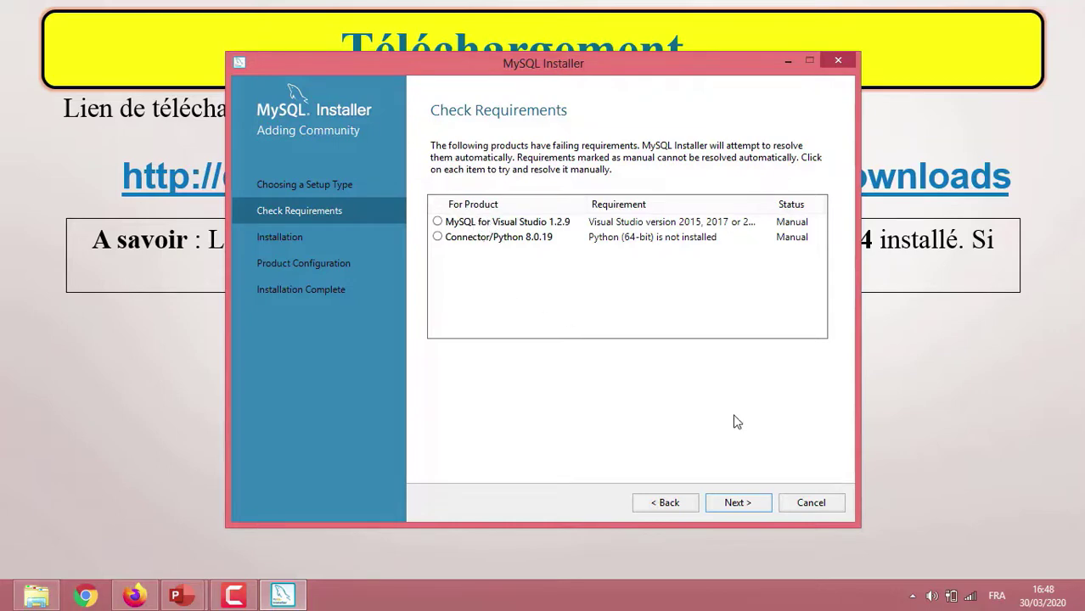
left_click(739, 503)
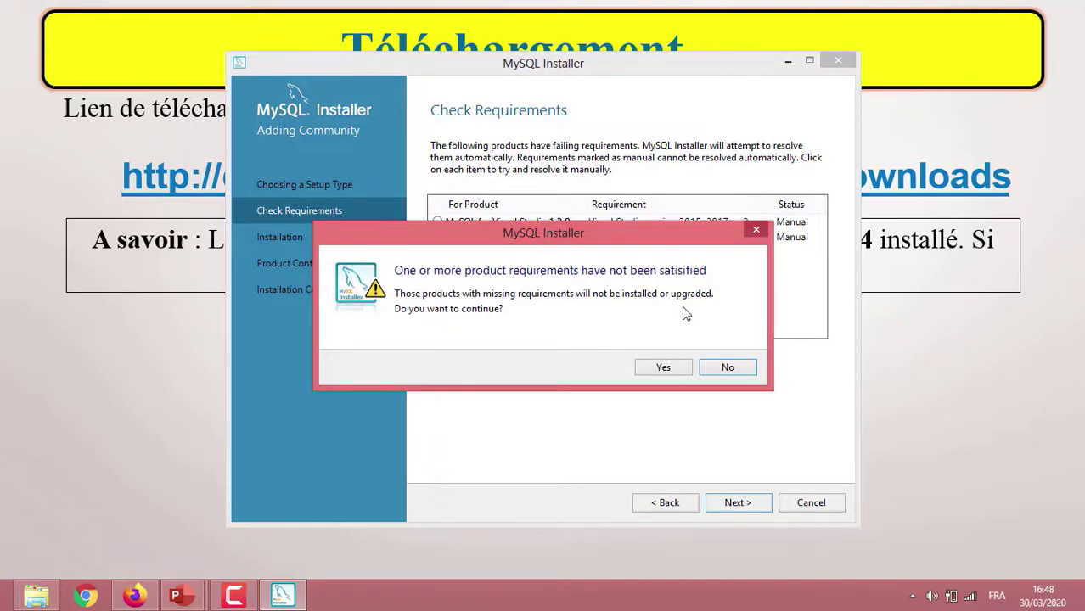
left_click(664, 367)
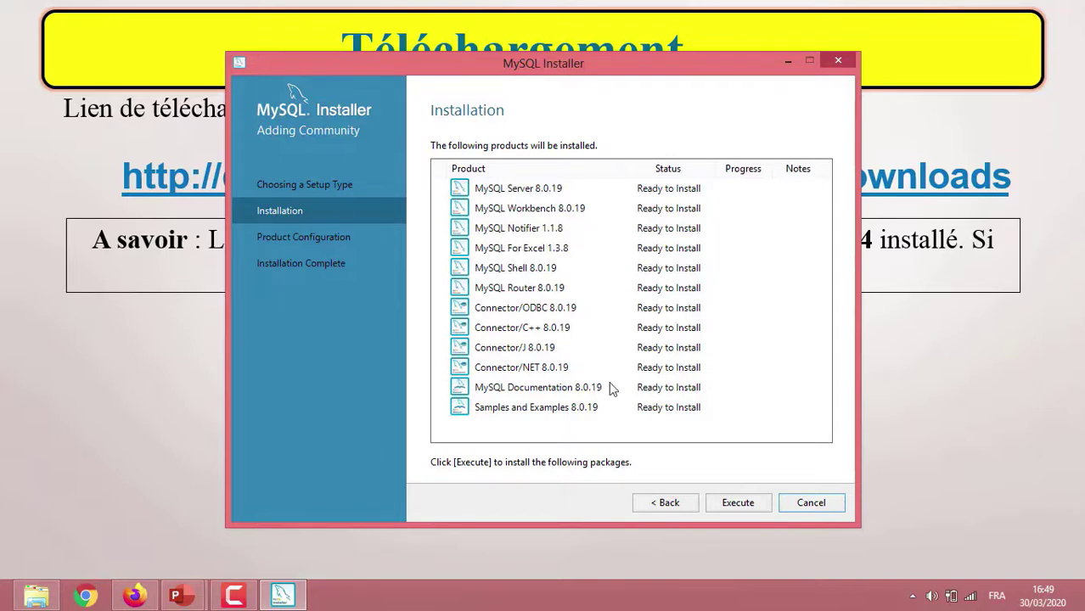
Execute the installation of all twelve 8.0.19 products and proceed to Product Configuration.
left_click(739, 504)
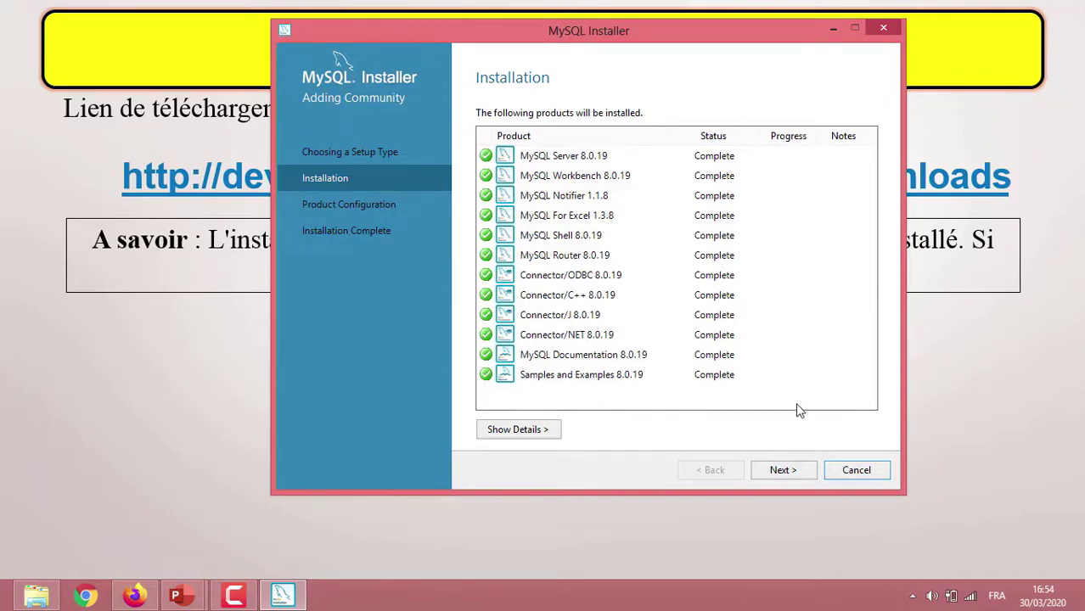
left_click(782, 468)
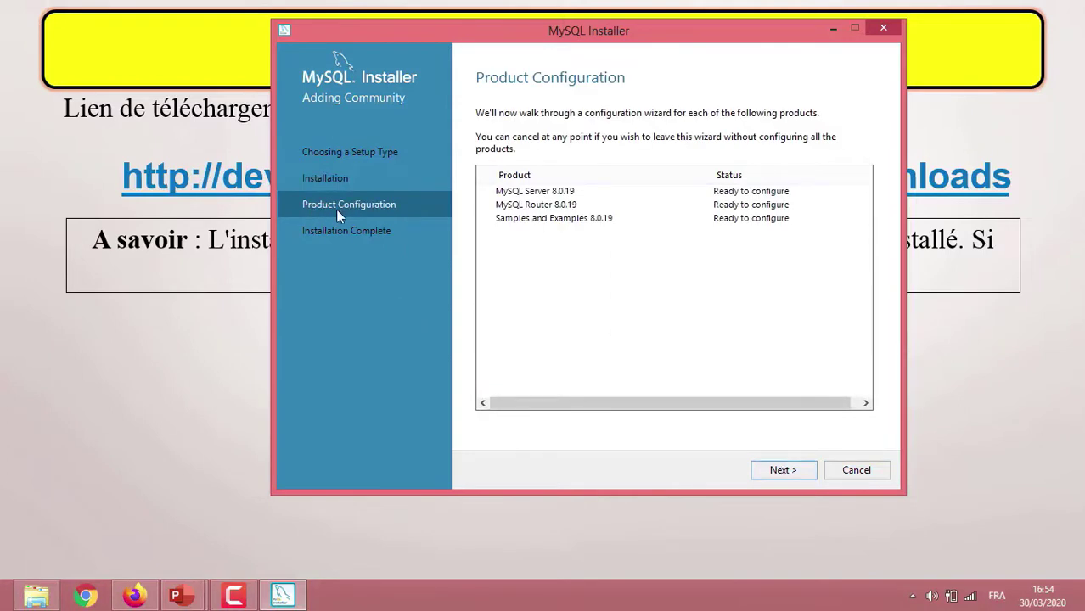
Set MySQL Server's config type to Development Computer, keeping TCP/IP port 3306.
left_click(782, 470)
left_click(782, 469)
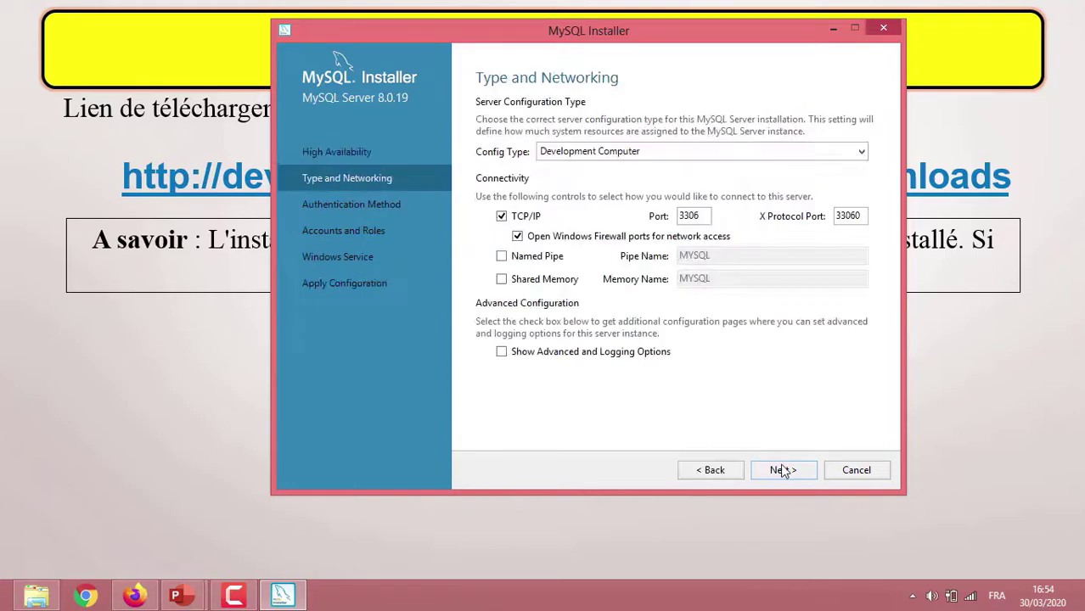
left_click(648, 156)
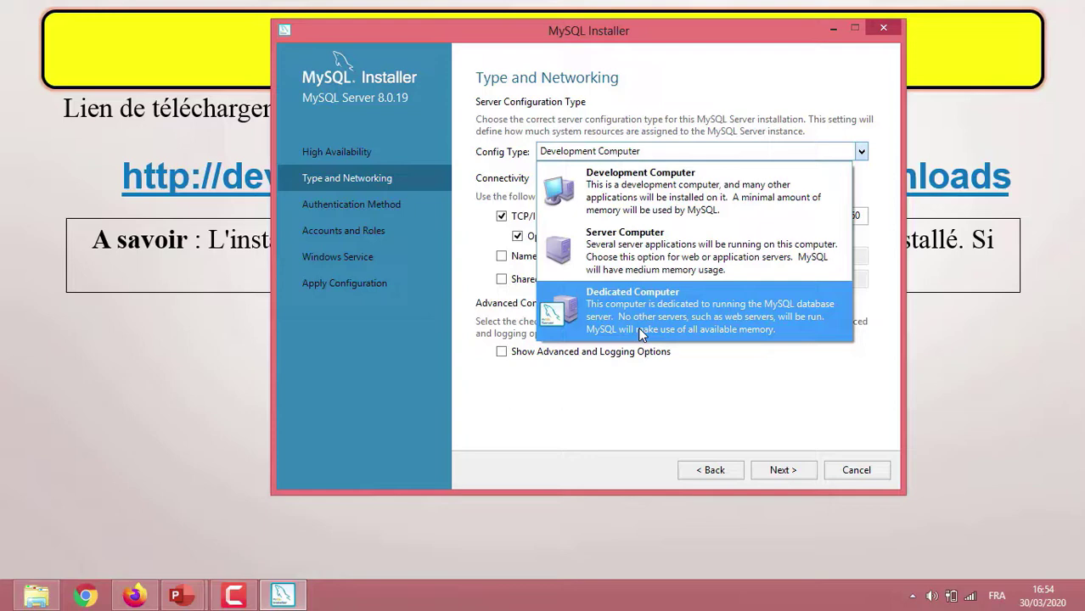
left_click(670, 189)
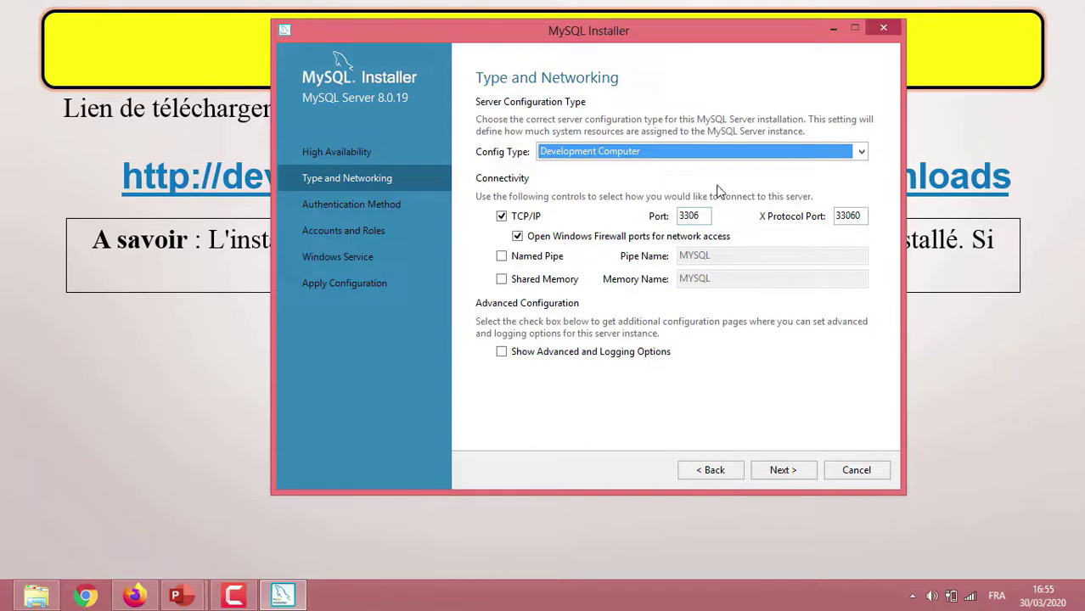
left_click(778, 473)
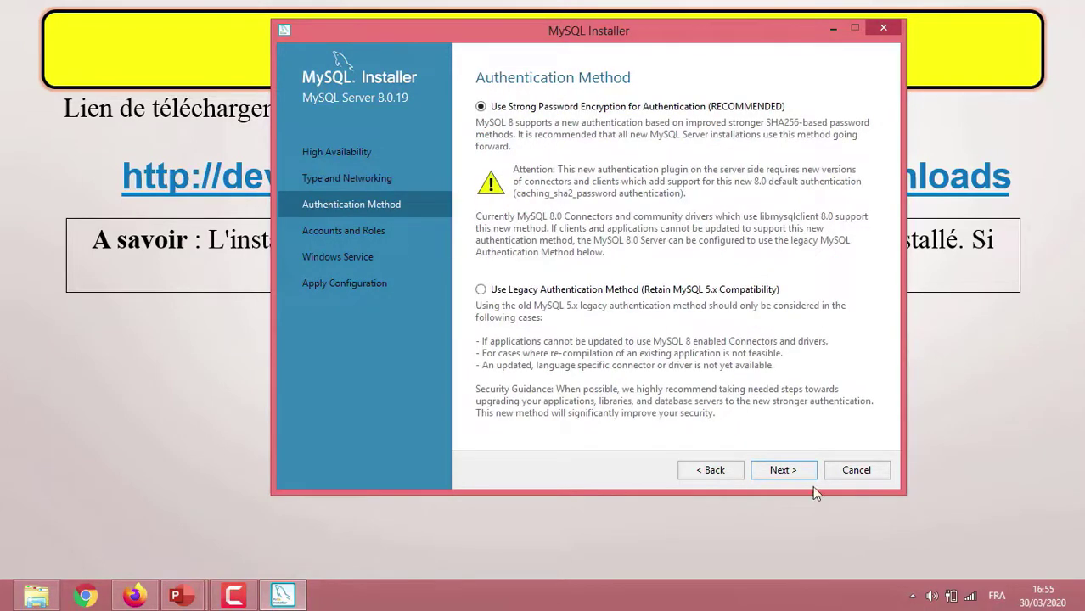
Keep Use Strong Password Encryption and continue to Accounts and Roles.
left_click(782, 471)
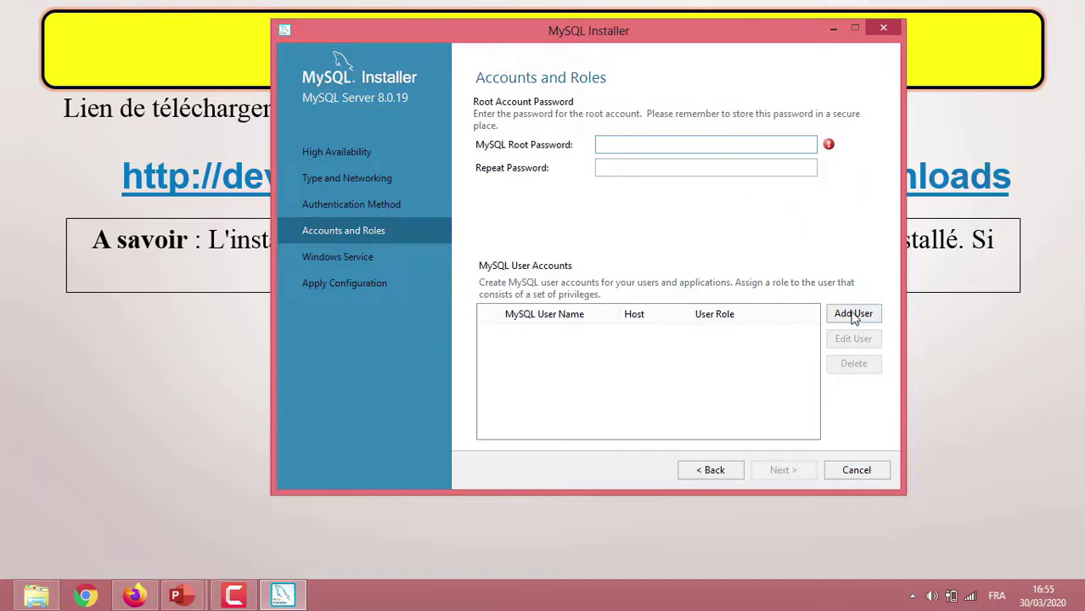
Start a new MySQL user account, entering a user name and the DB Admin role.
left_click(854, 314)
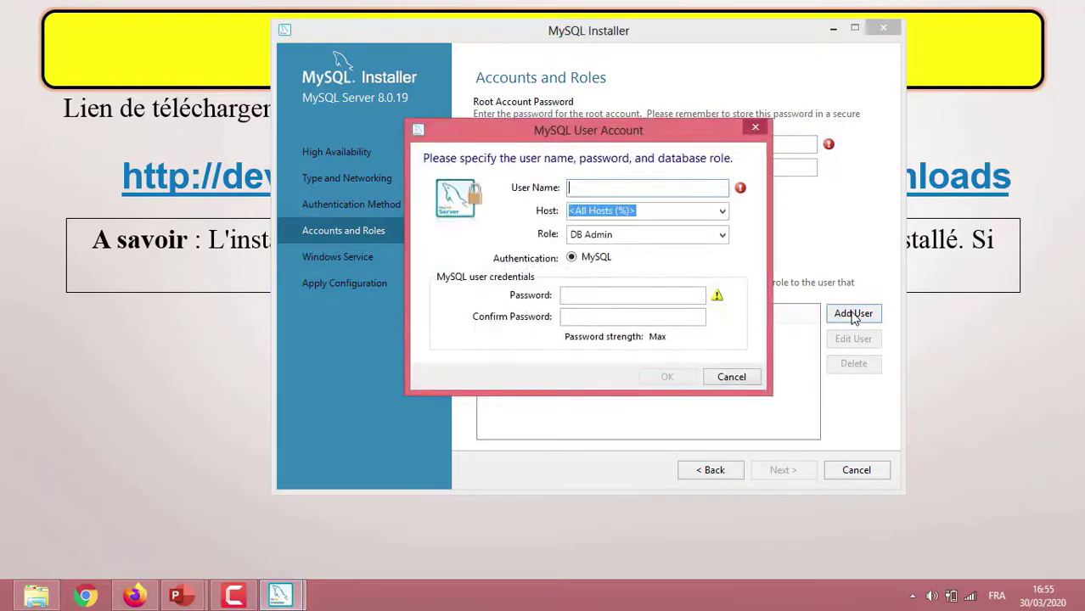
type("rabim")
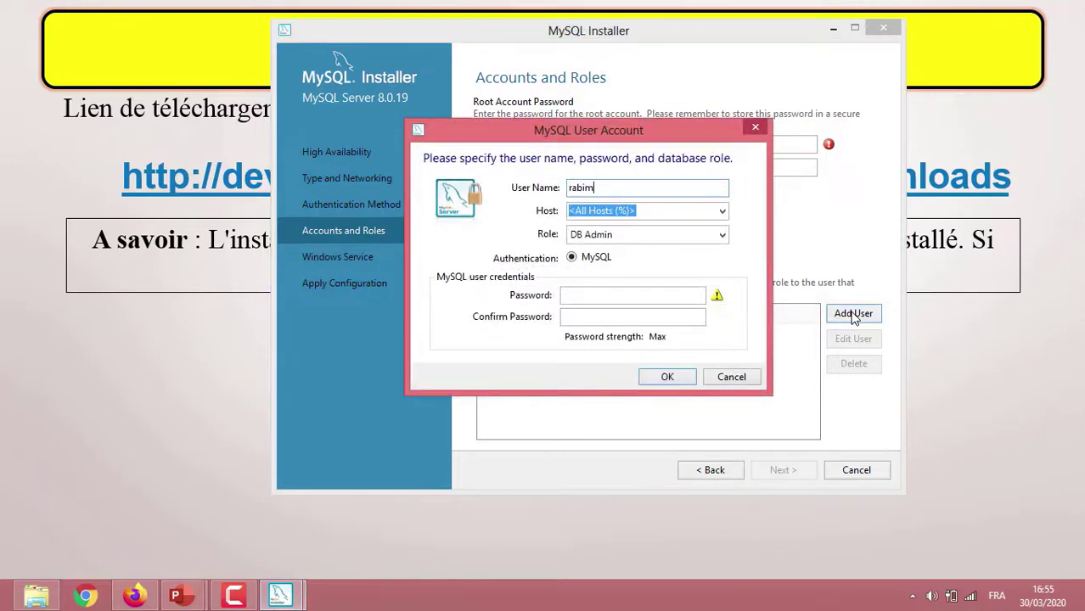
type("ouhcine")
key("Tab")
key("Tab")
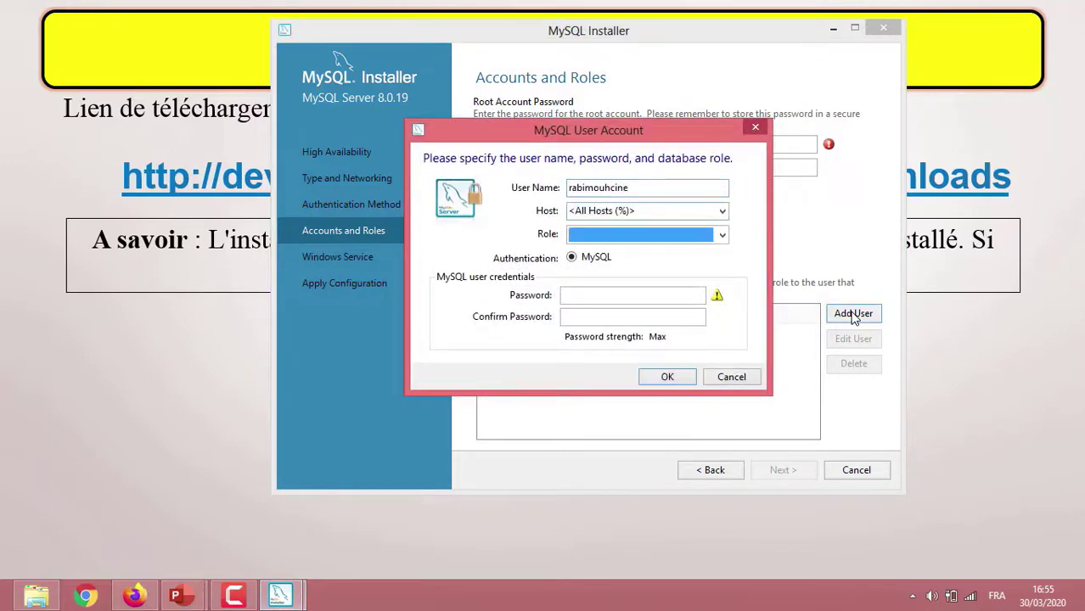
key("Down")
left_click(577, 295)
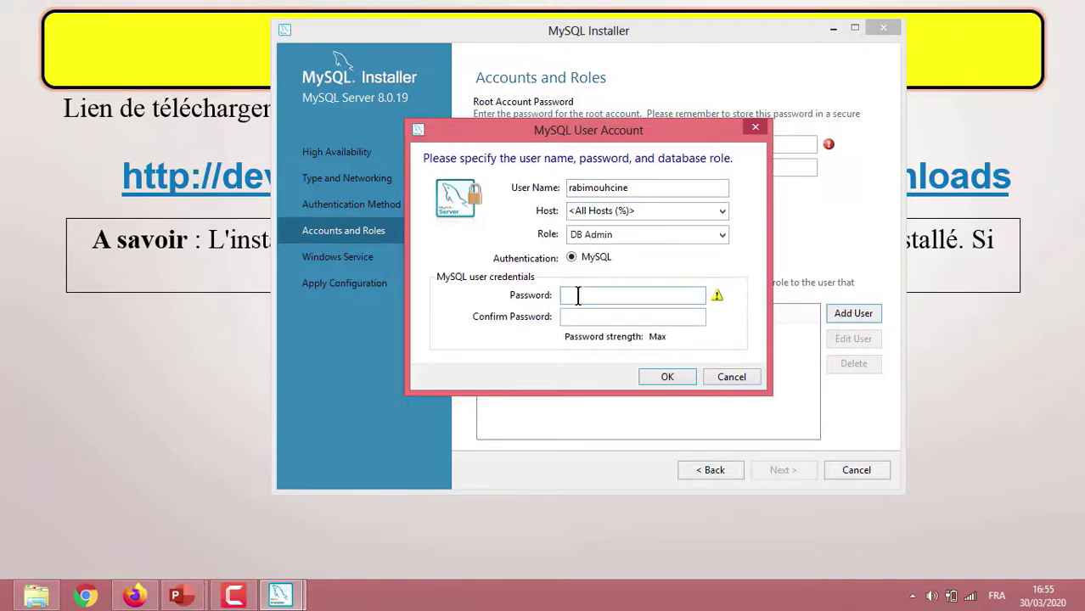
Restrict the new user to localhost, enter and confirm its password, and save it.
left_click(721, 211)
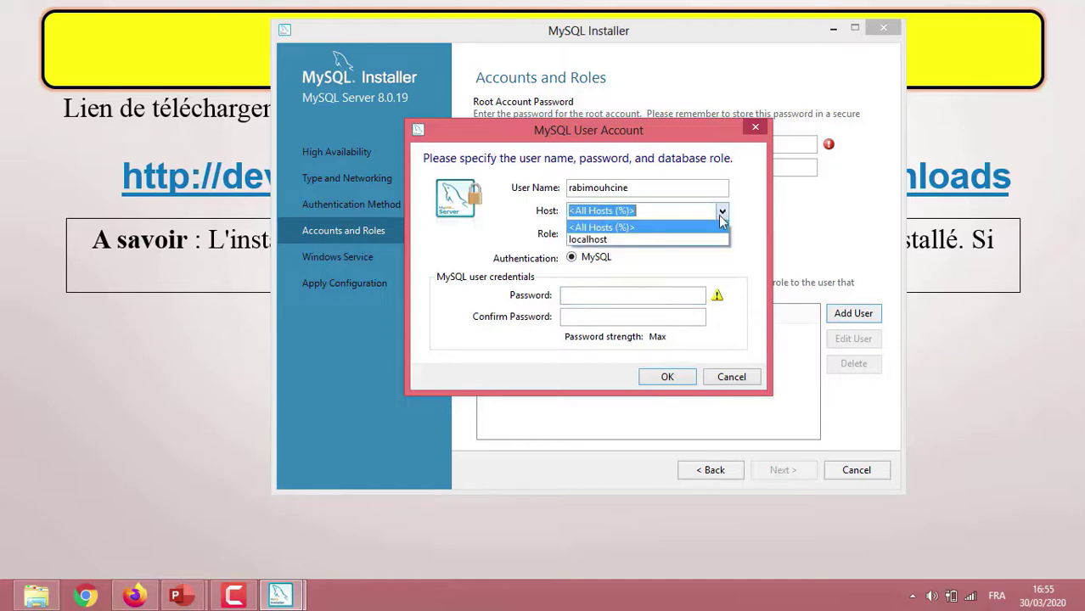
left_click(663, 245)
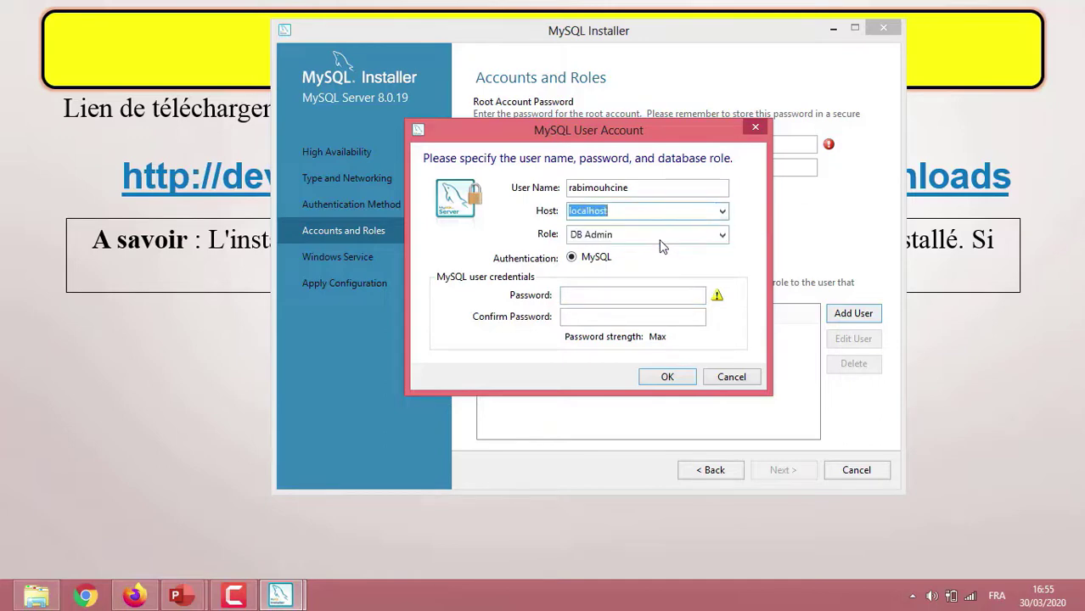
left_click(567, 295)
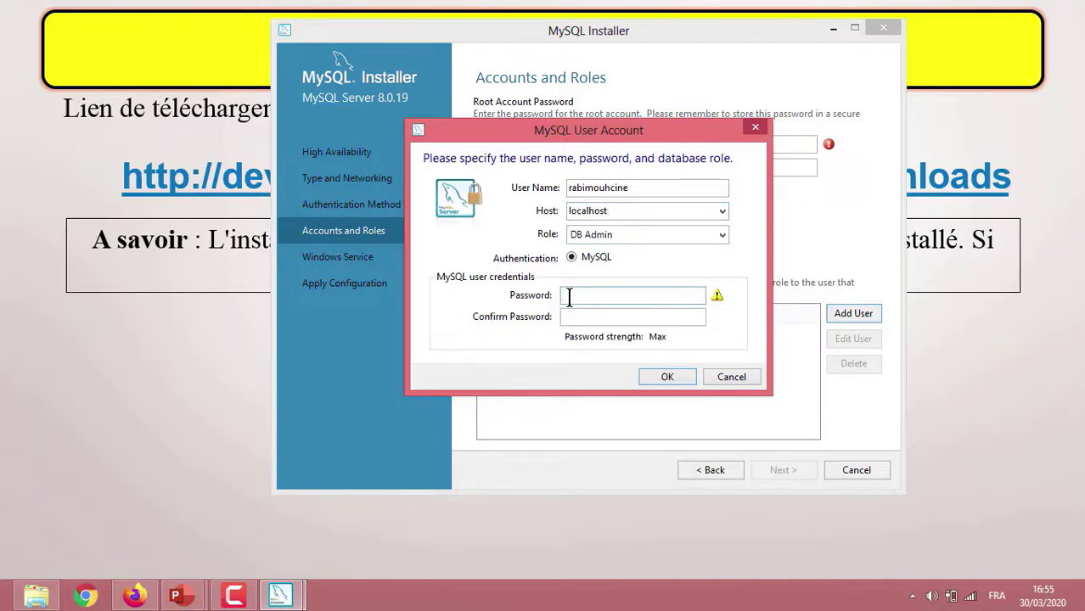
type("•••••••••")
key("Tab")
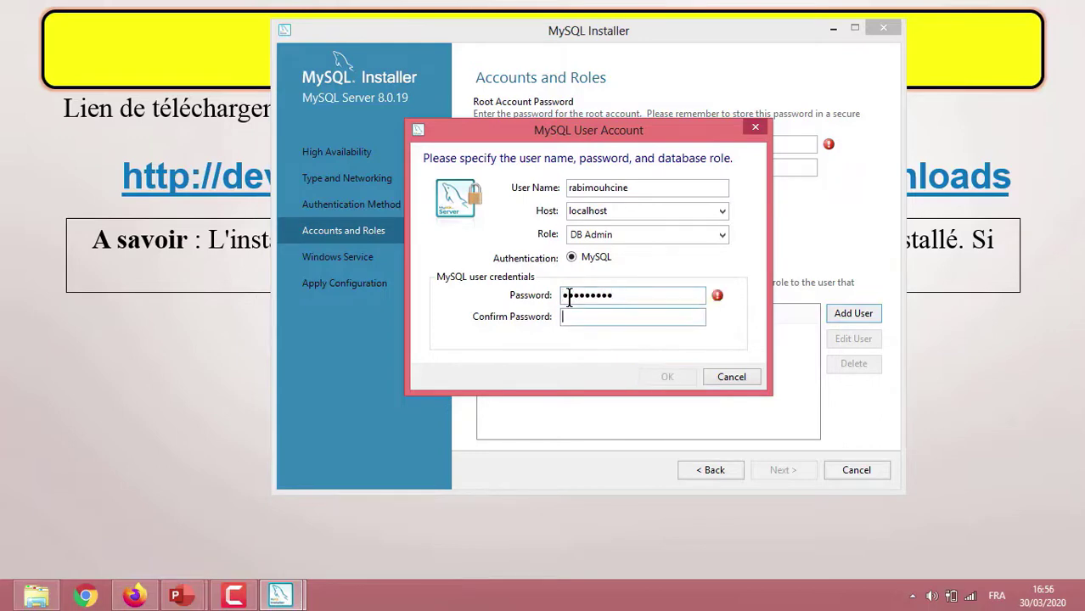
type("•••••••••")
left_click(667, 378)
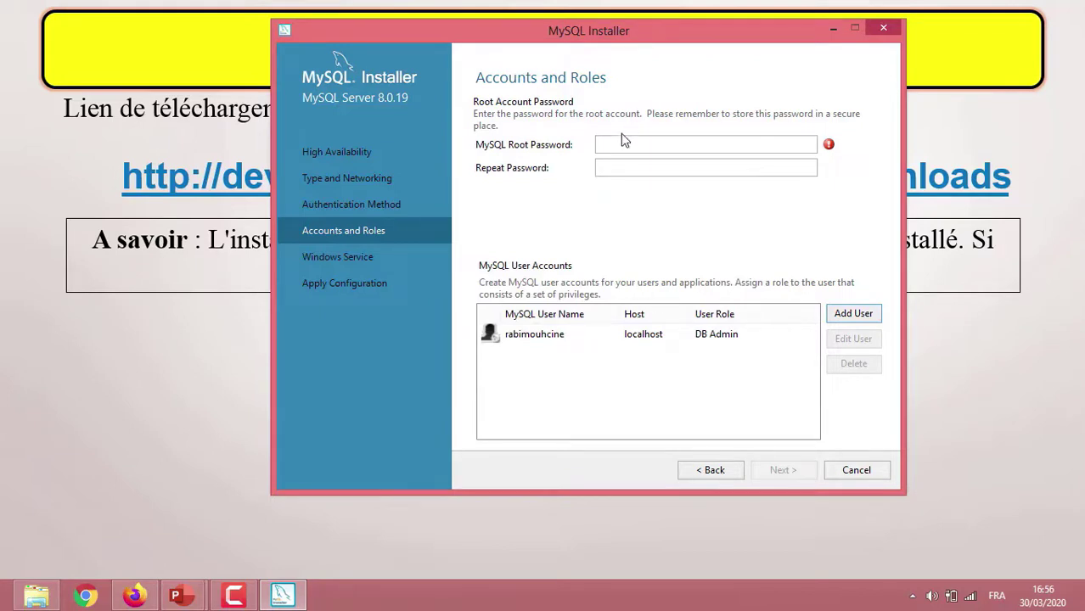
Enter and confirm the root account password.
left_click(581, 338)
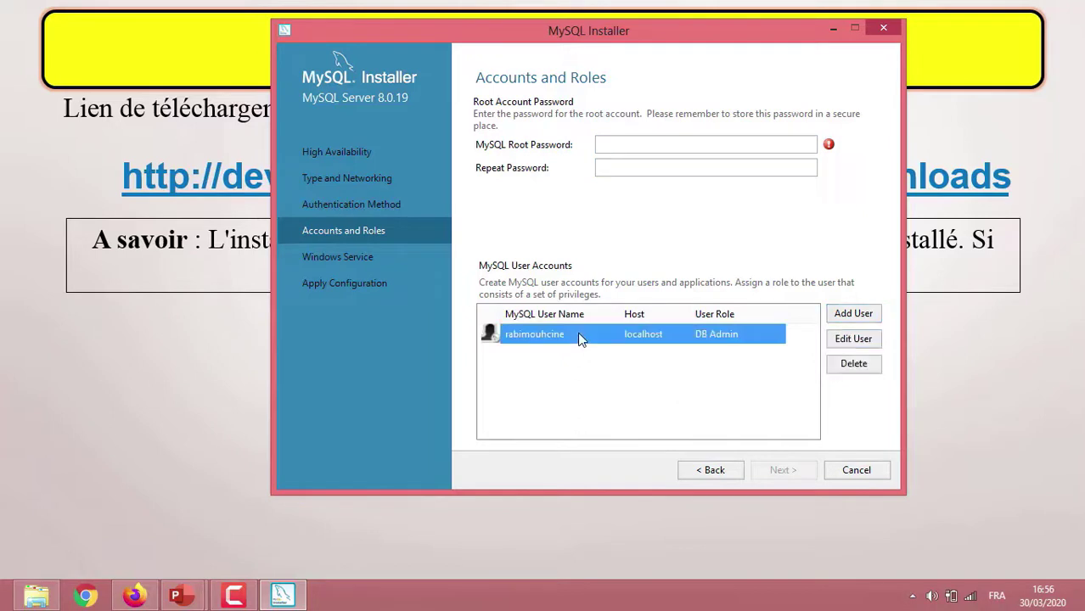
left_click(612, 145)
type("*****")
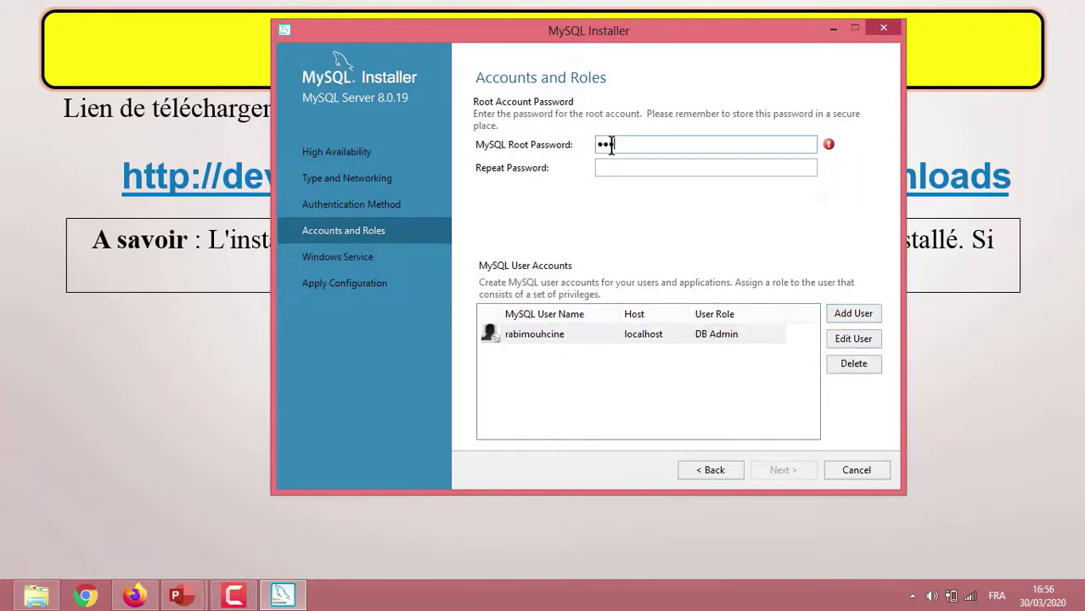
key("Tab")
type("*****")
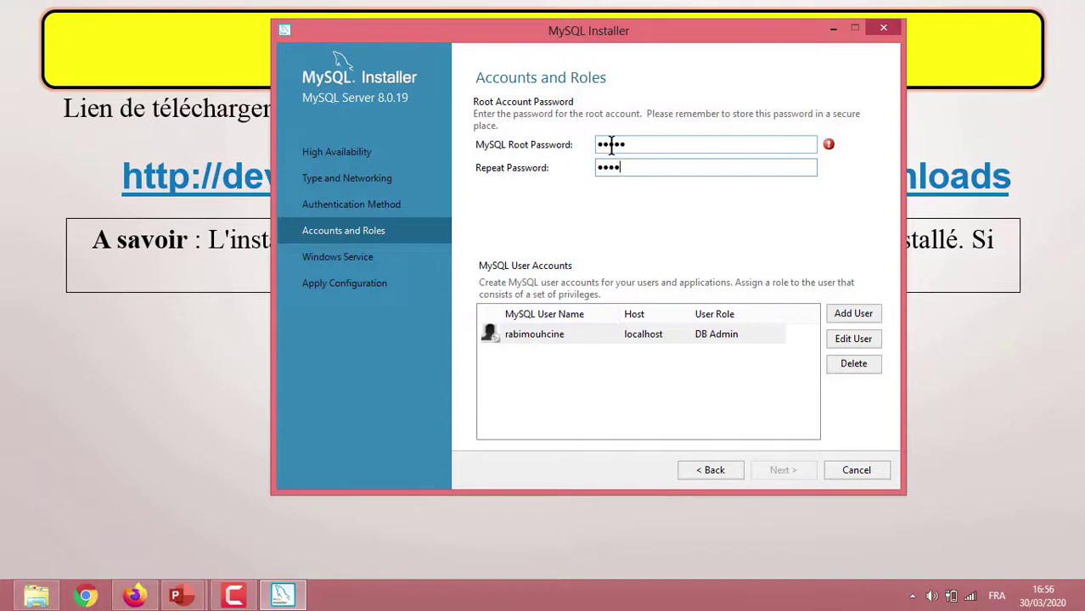
Delete the extra user account and apply the MySQL Server configuration.
left_click(547, 337)
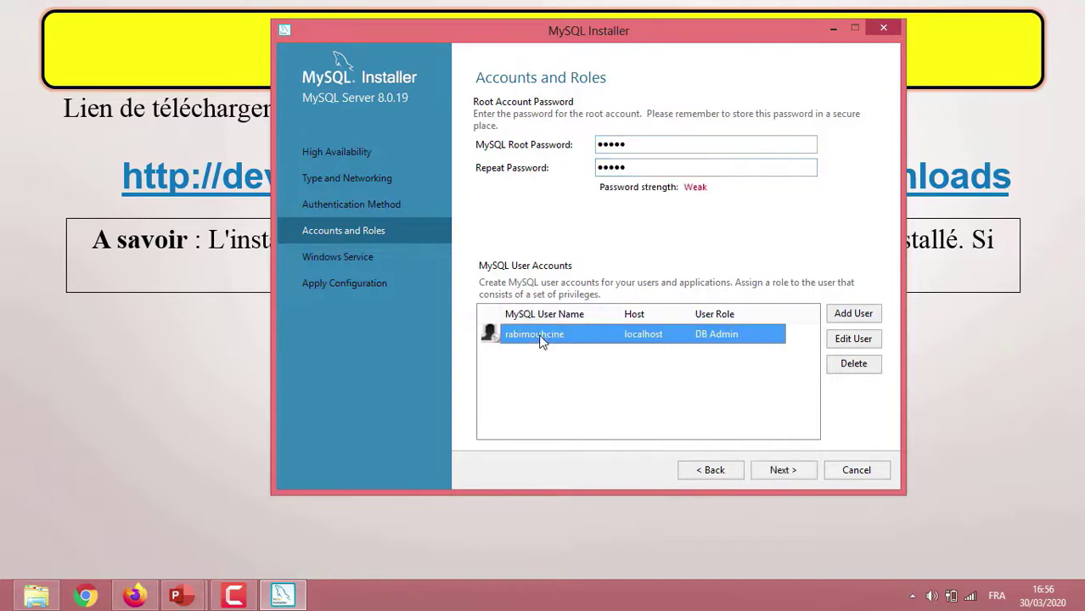
left_click(864, 366)
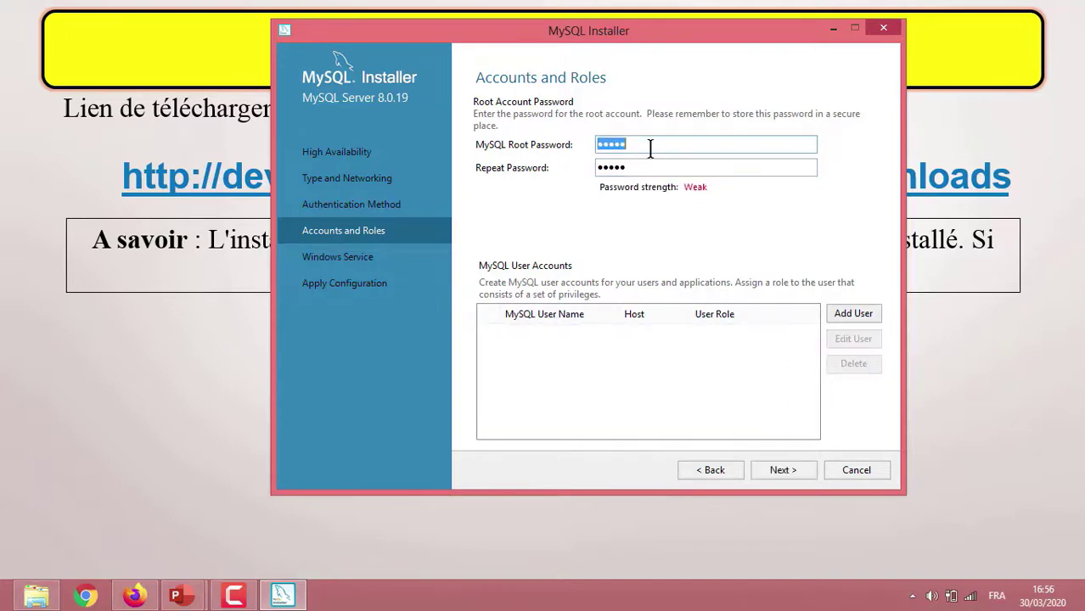
left_click(777, 465)
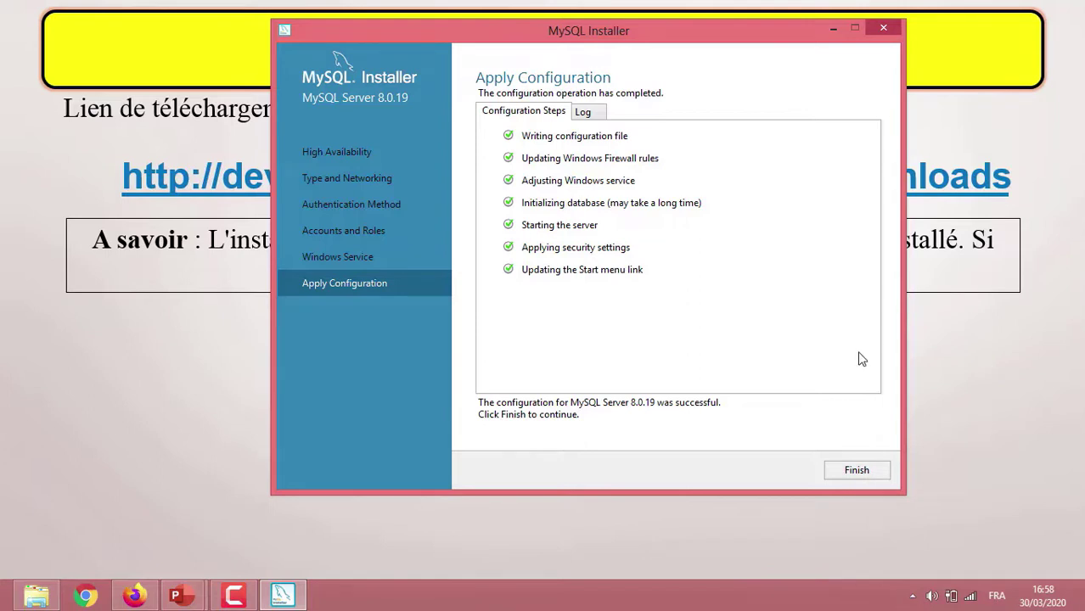
Finish server setup, skip MySQL Router configuration, and continue to Samples and Examples.
left_click(856, 473)
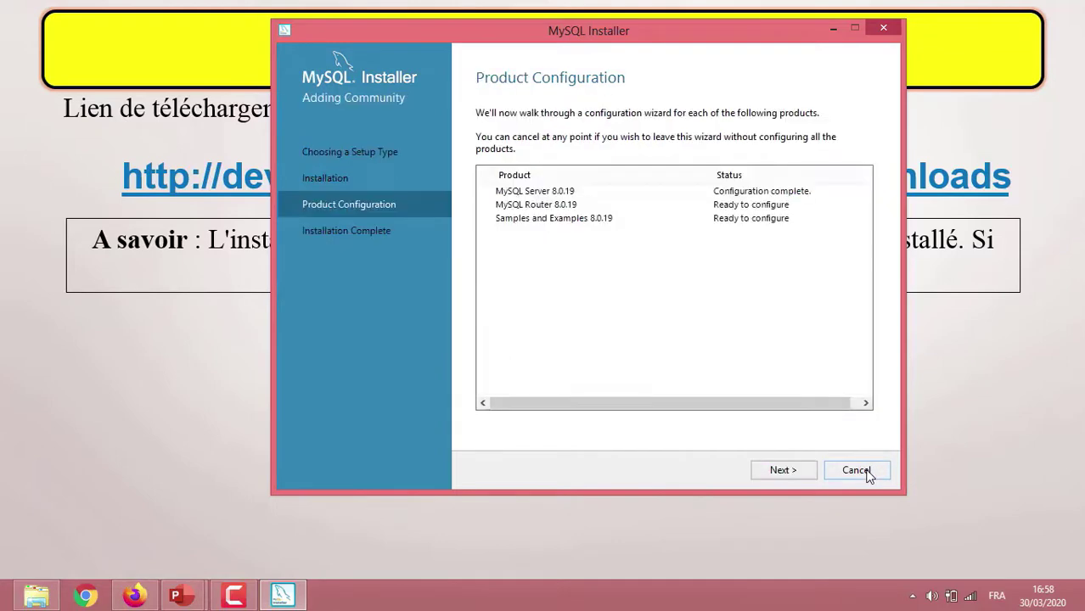
left_click(791, 476)
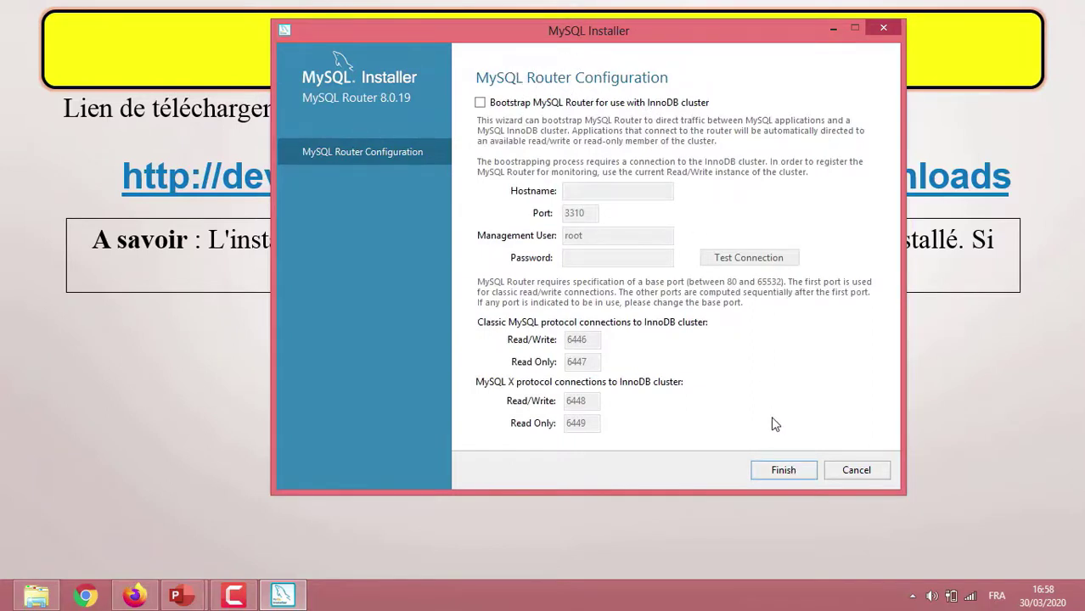
left_click(784, 471)
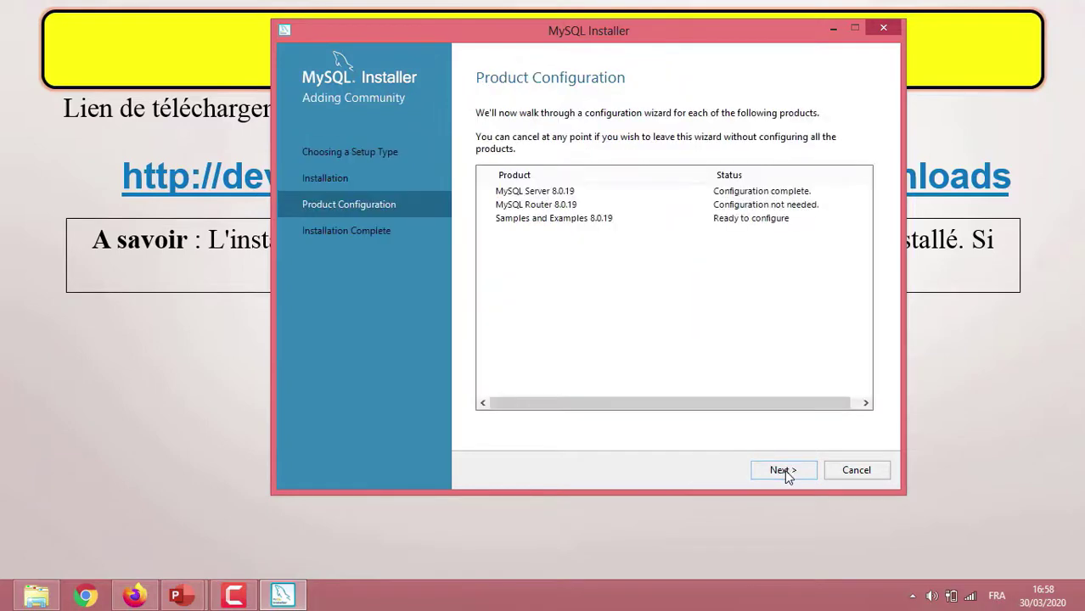
left_click(783, 471)
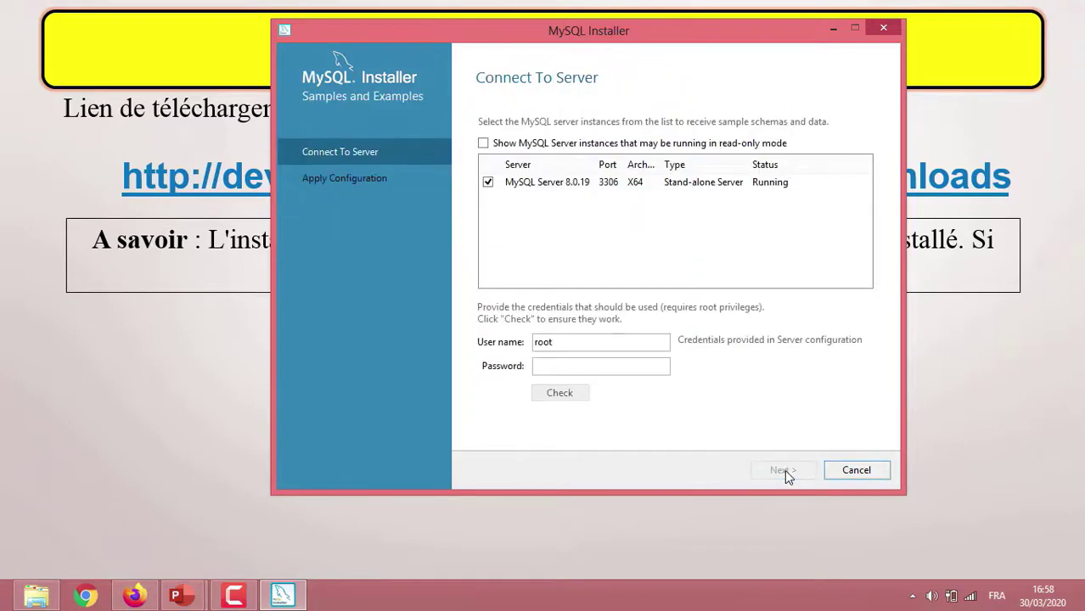
Enter the root password, check the connection, and execute the Samples and Examples configuration.
left_click(586, 367)
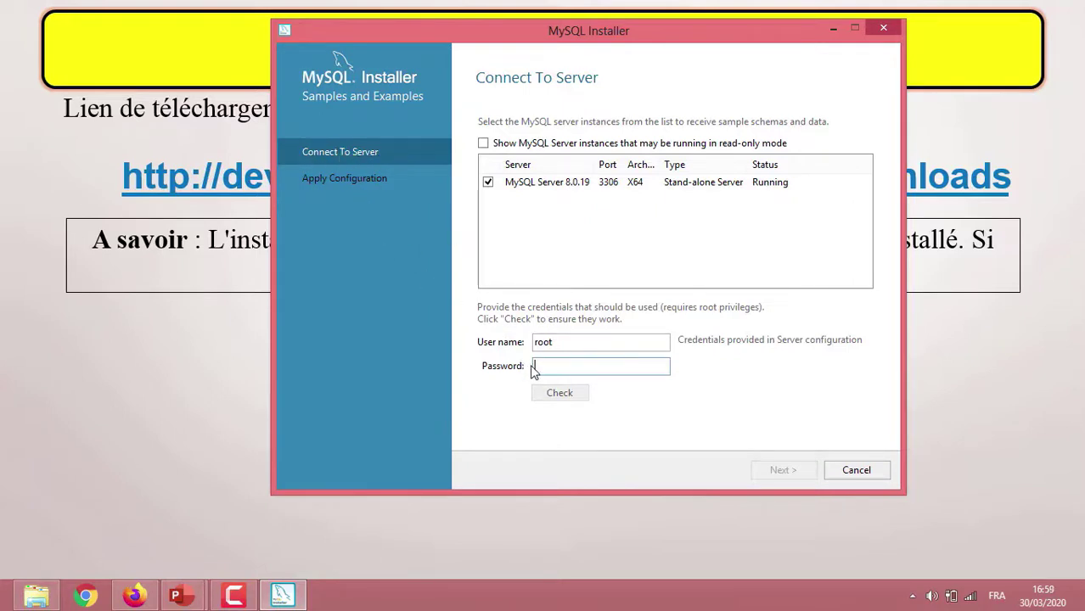
type("root1")
left_click(570, 401)
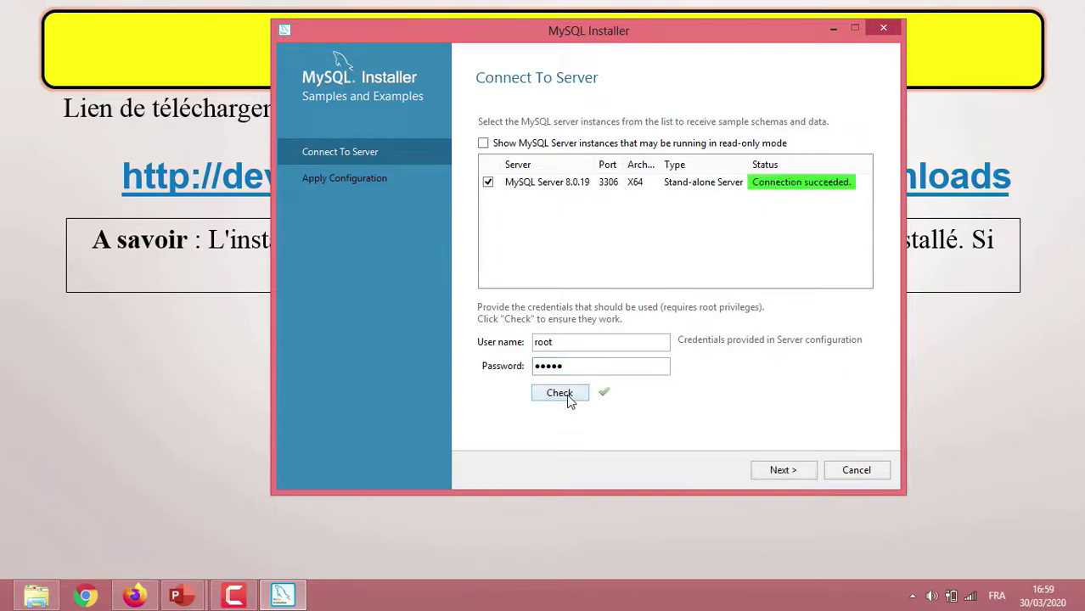
left_click(780, 473)
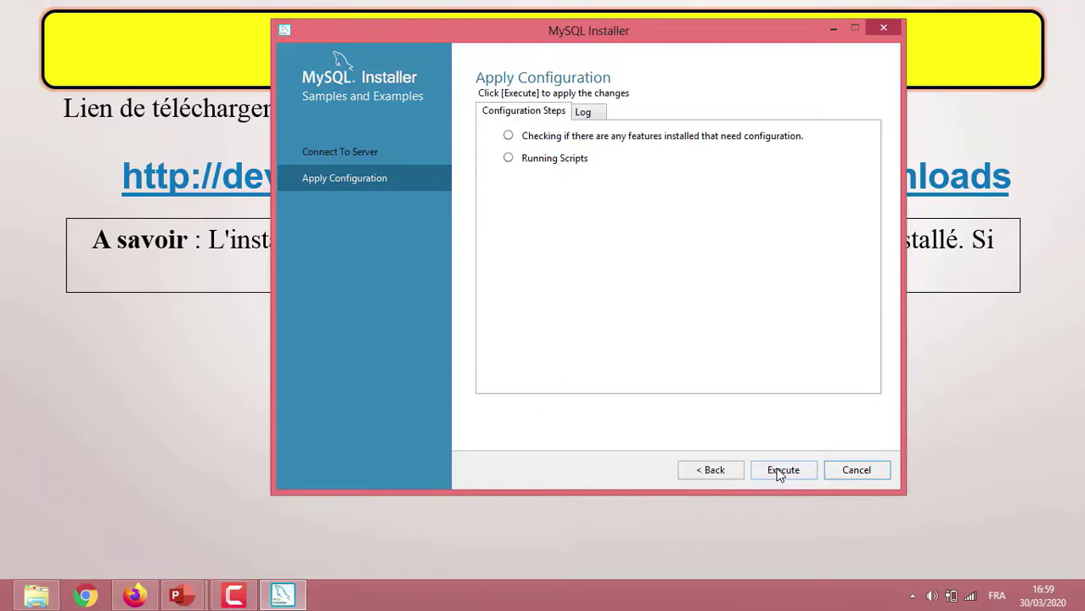
left_click(780, 472)
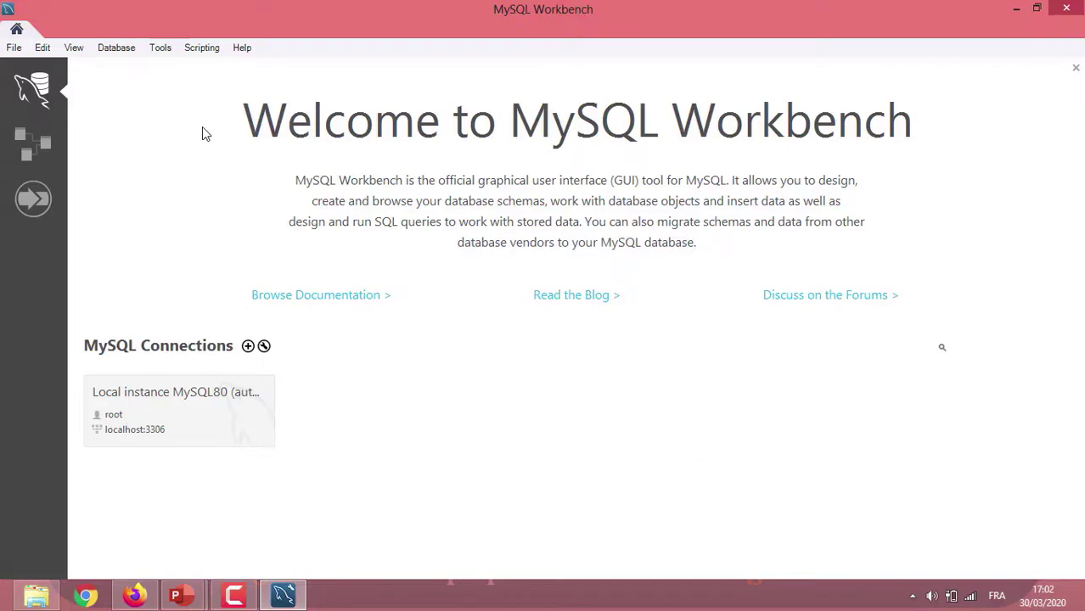
Open the Local instance MySQL80 connection and log in as root with the account password.
key("Return")
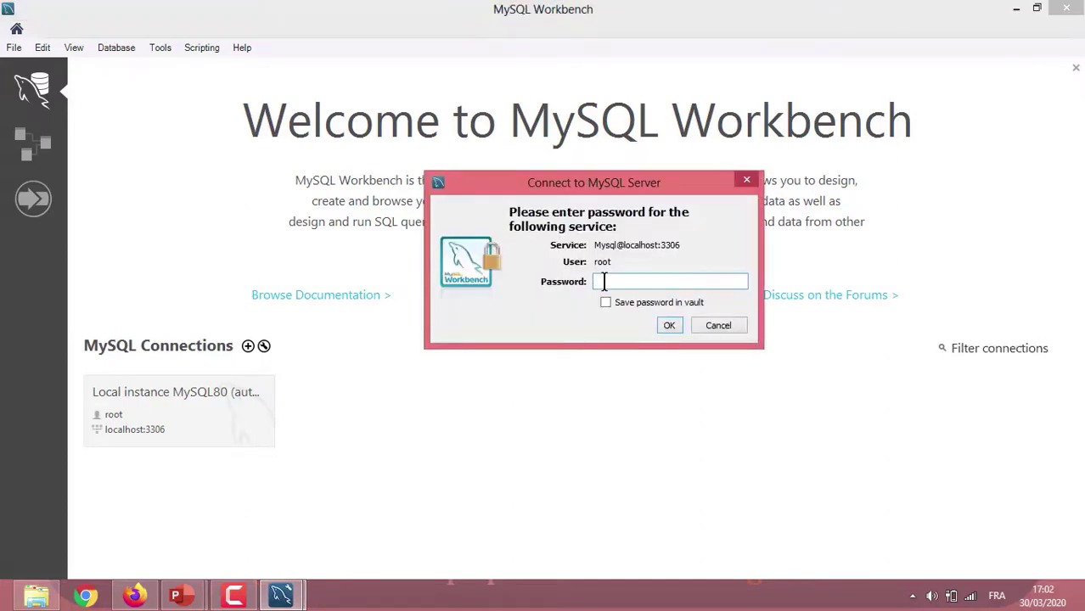
type("*****")
left_click(670, 327)
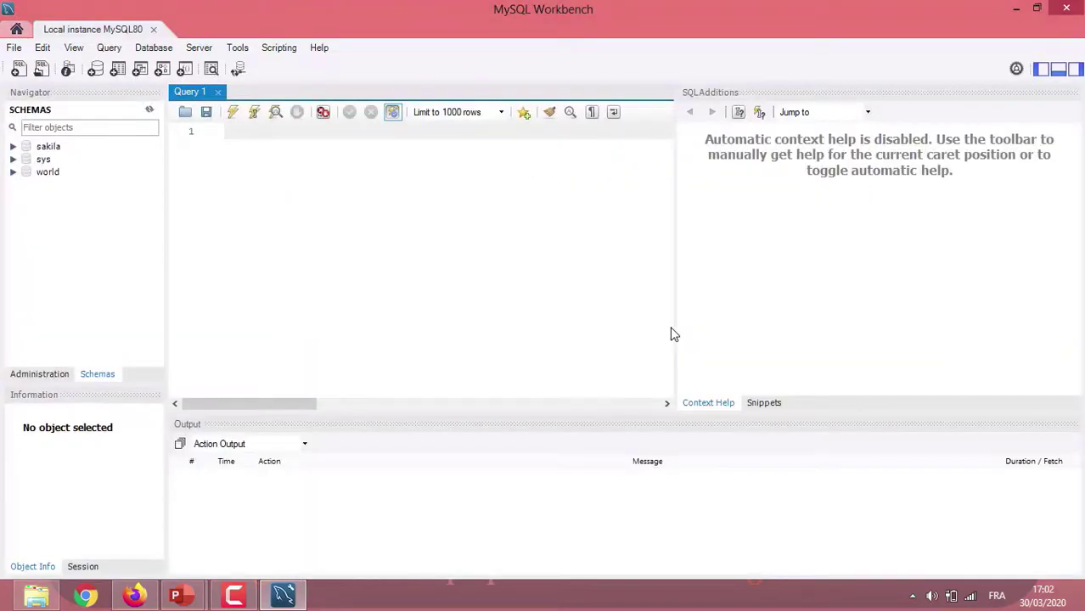